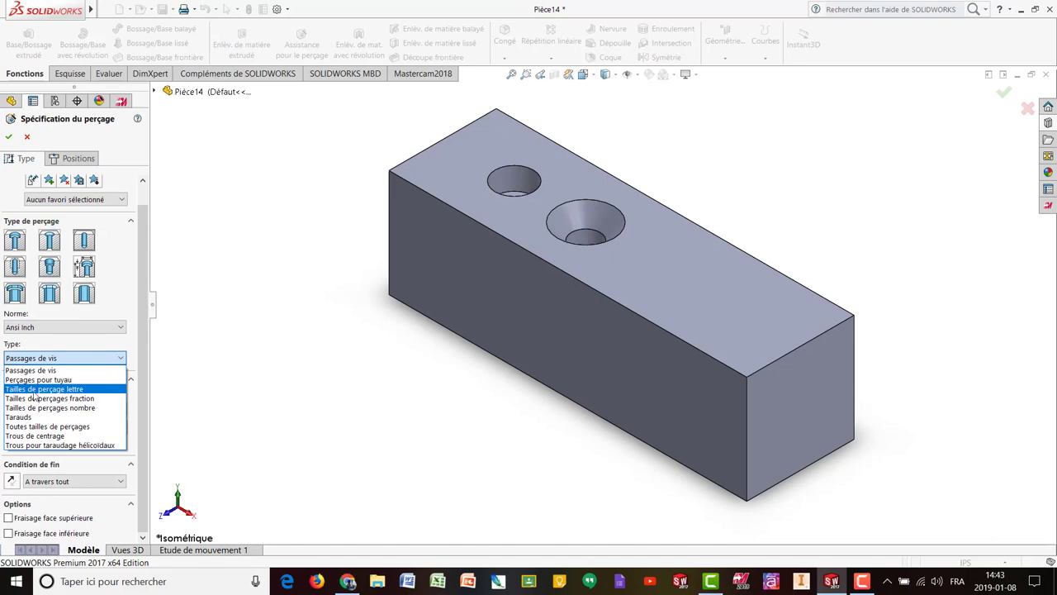
# Set the hole type to Tailles de perçage lettre with size F.
pyautogui.click(70, 389)
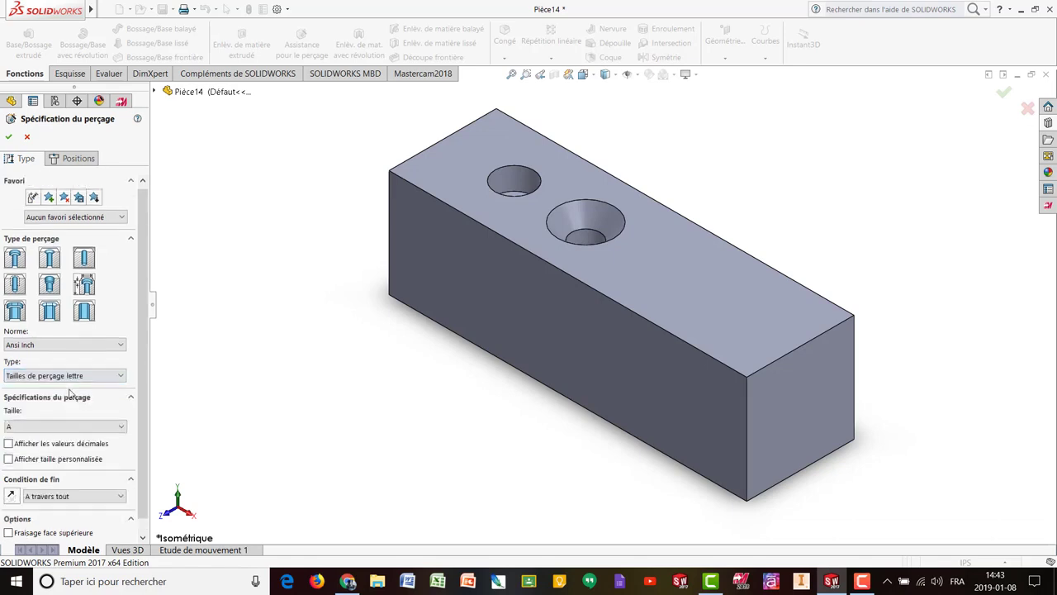
pyautogui.moveTo(143, 358); pyautogui.dragTo(143, 379)
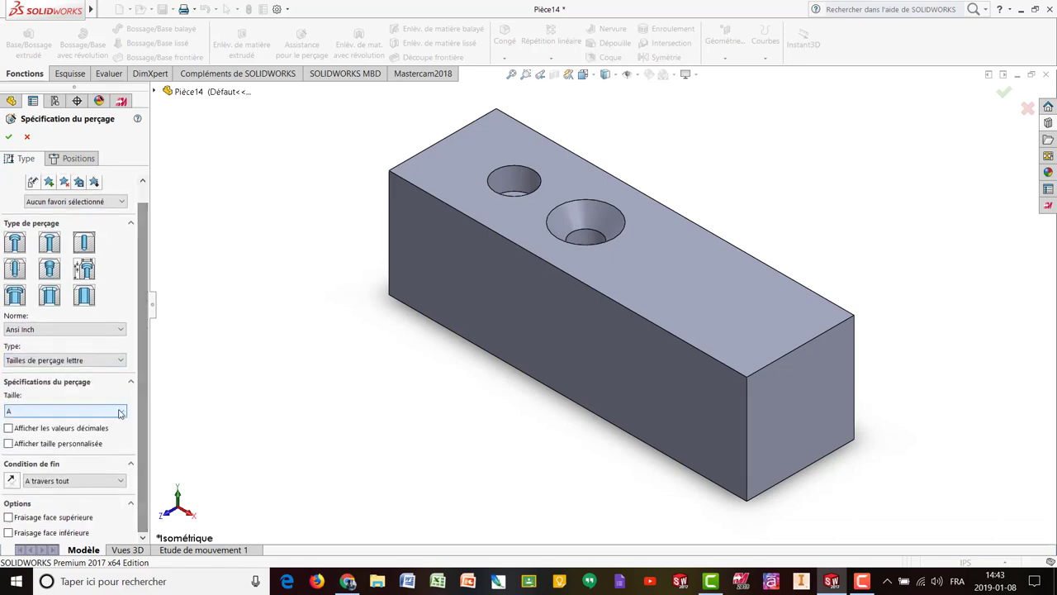
pyautogui.click(123, 414)
pyautogui.click(123, 413)
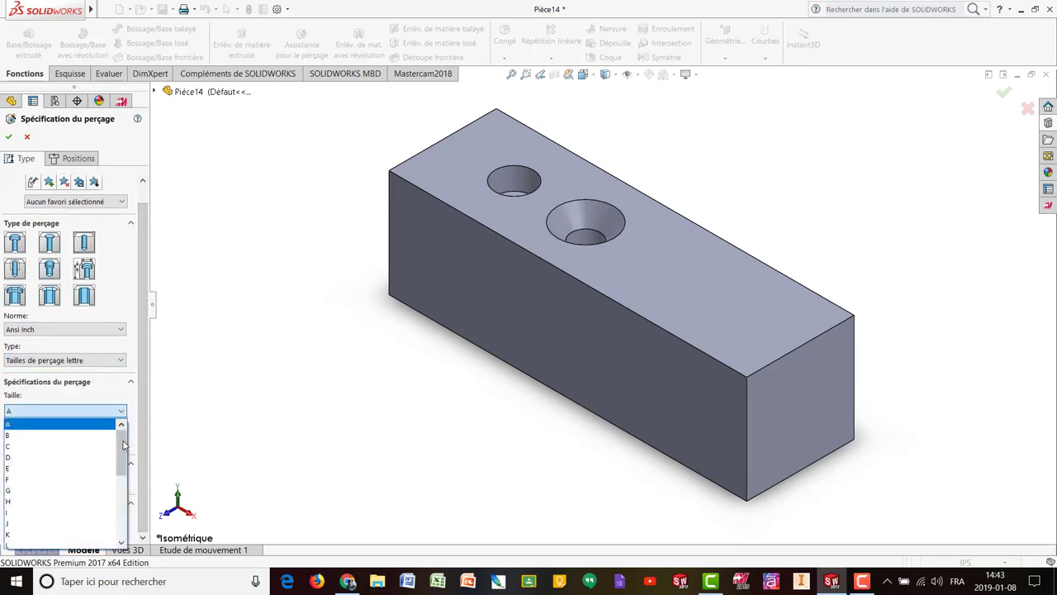
pyautogui.moveTo(123, 438); pyautogui.dragTo(122, 467)
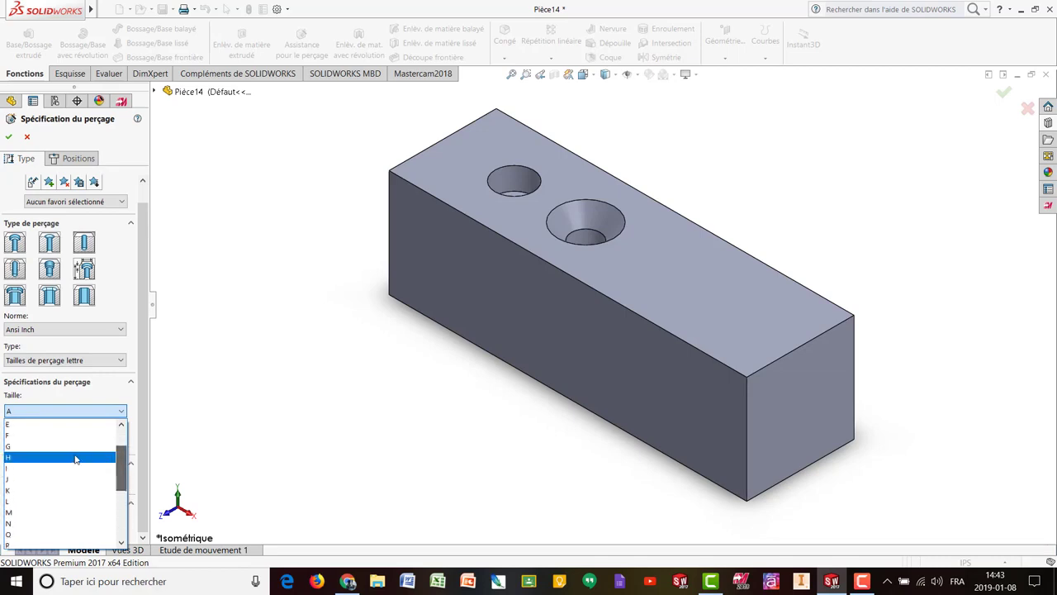
pyautogui.click(12, 435)
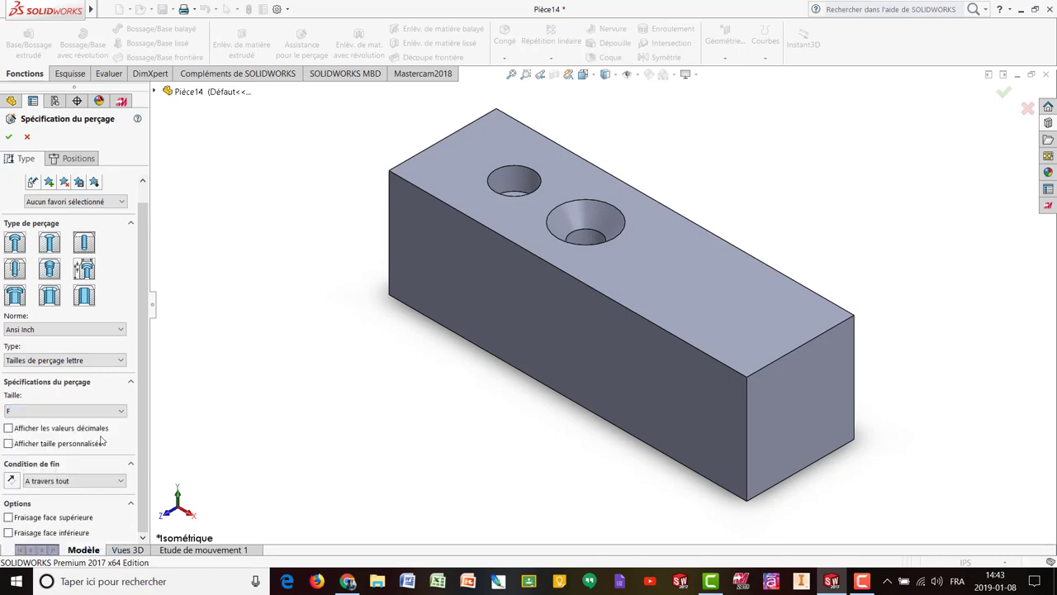
# Switch the hole type to Tailles de perçages fraction and browse its available sizes.
pyautogui.click(121, 361)
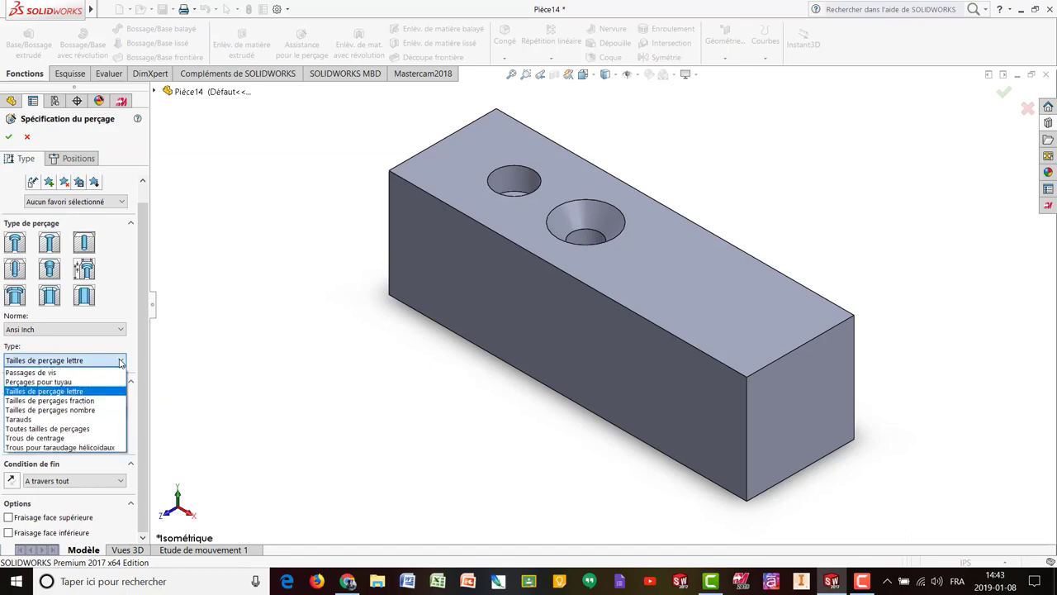
pyautogui.click(76, 401)
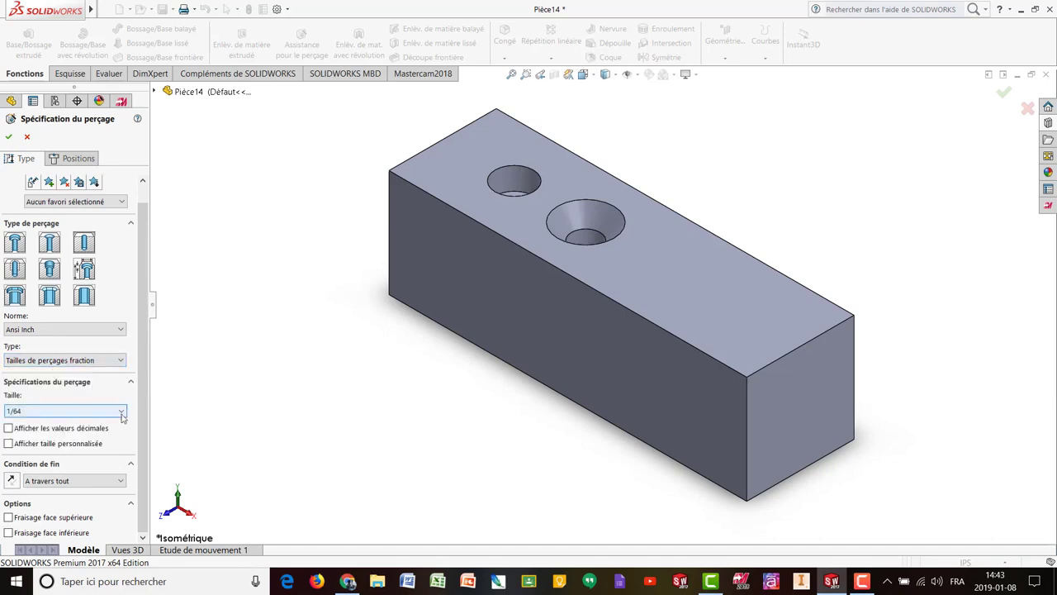
pyautogui.click(121, 411)
pyautogui.moveTo(122, 437)
pyautogui.mouseDown()
pyautogui.moveTo(124, 491)
pyautogui.moveTo(122, 417)
pyautogui.mouseUp()
pyautogui.click(122, 407)
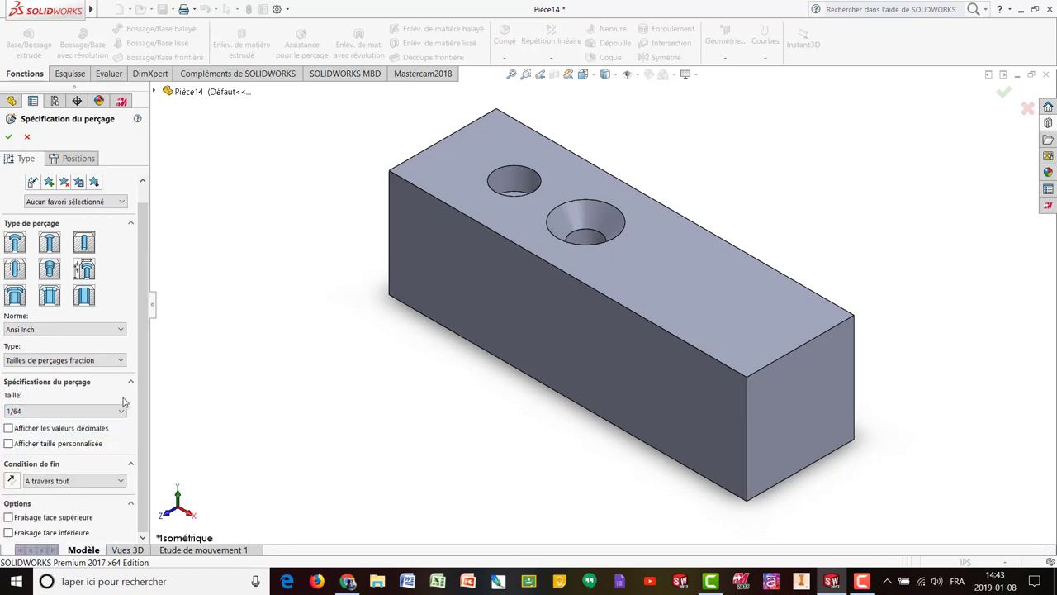
# Switch the hole type to Toutes tailles de perçages and look through its list of sizes.
pyautogui.click(123, 361)
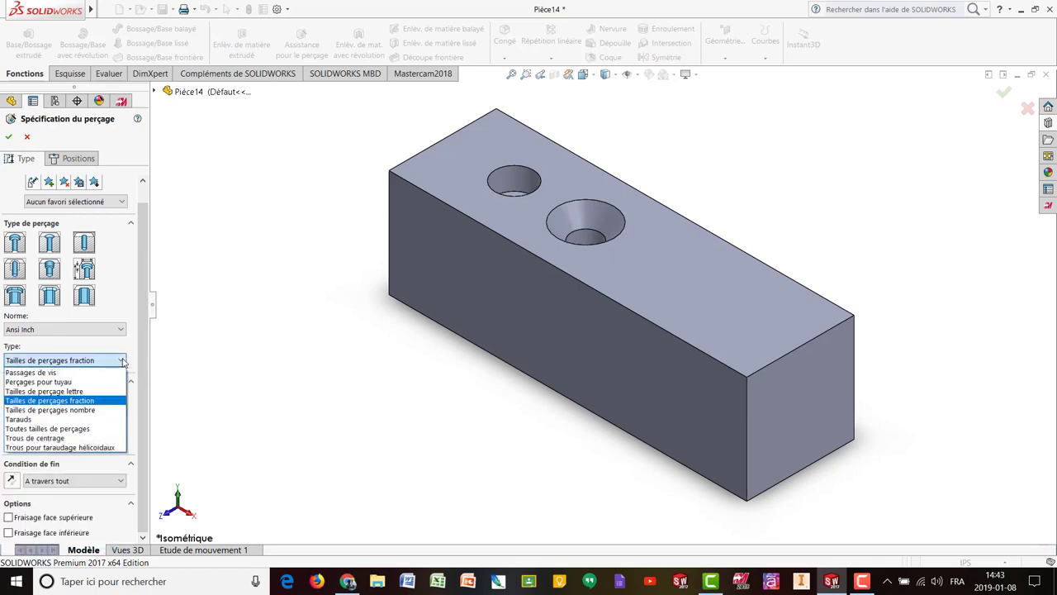
pyautogui.click(51, 430)
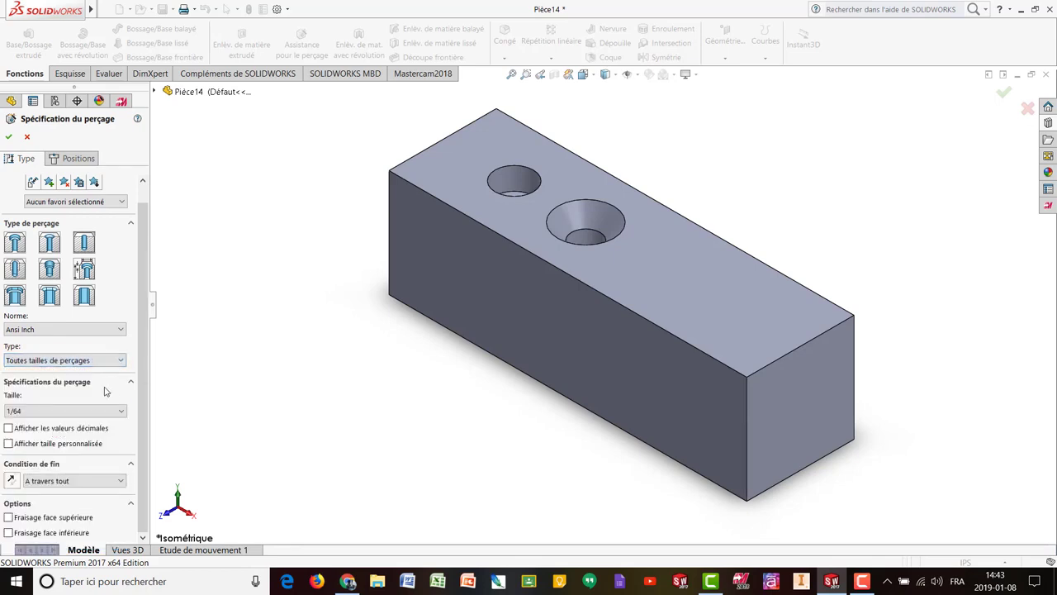
pyautogui.click(122, 361)
pyautogui.click(121, 361)
pyautogui.click(122, 410)
pyautogui.moveTo(120, 442); pyautogui.dragTo(120, 420)
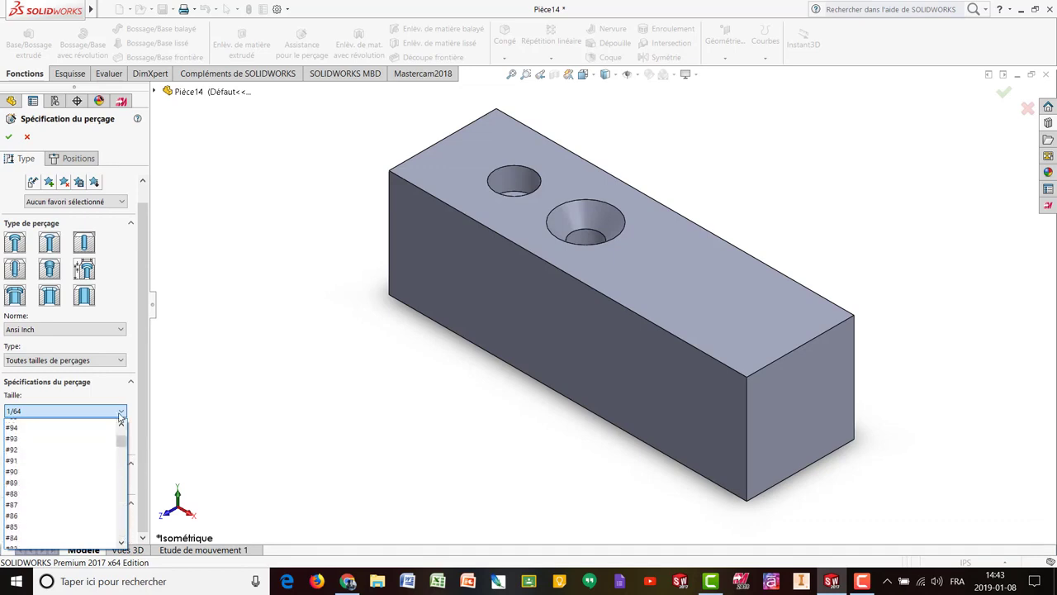
pyautogui.click(121, 416)
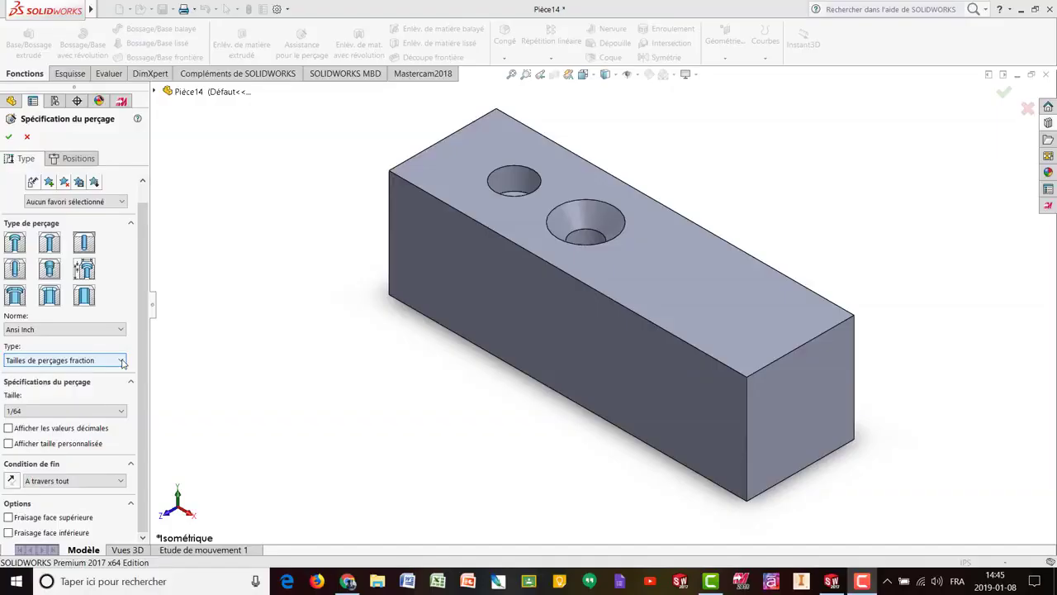
# Specify the hole as Tailles de perçages fraction with size 1/2.
pyautogui.click(123, 363)
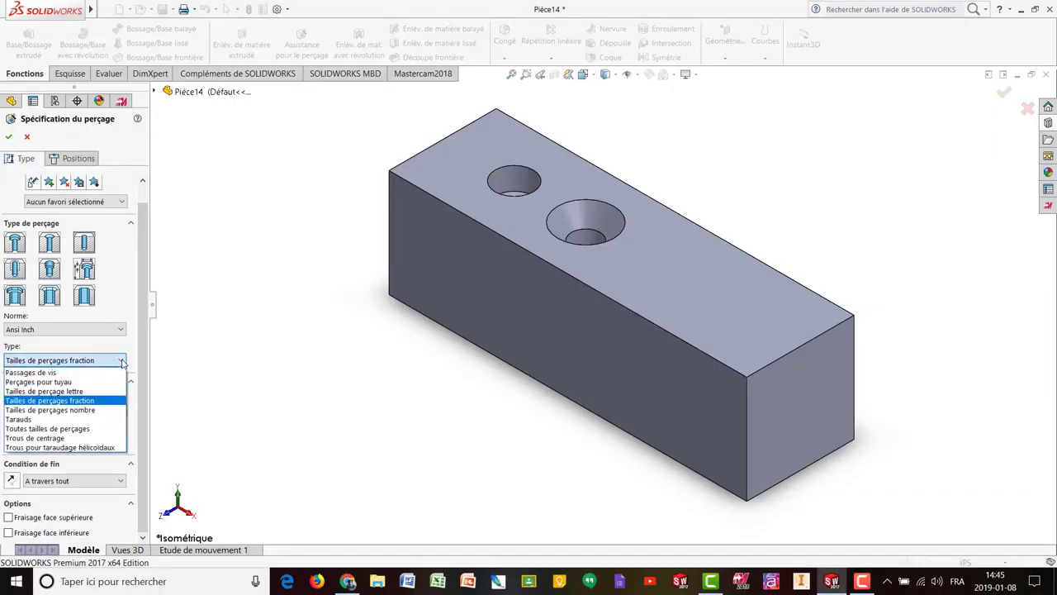
pyautogui.click(61, 402)
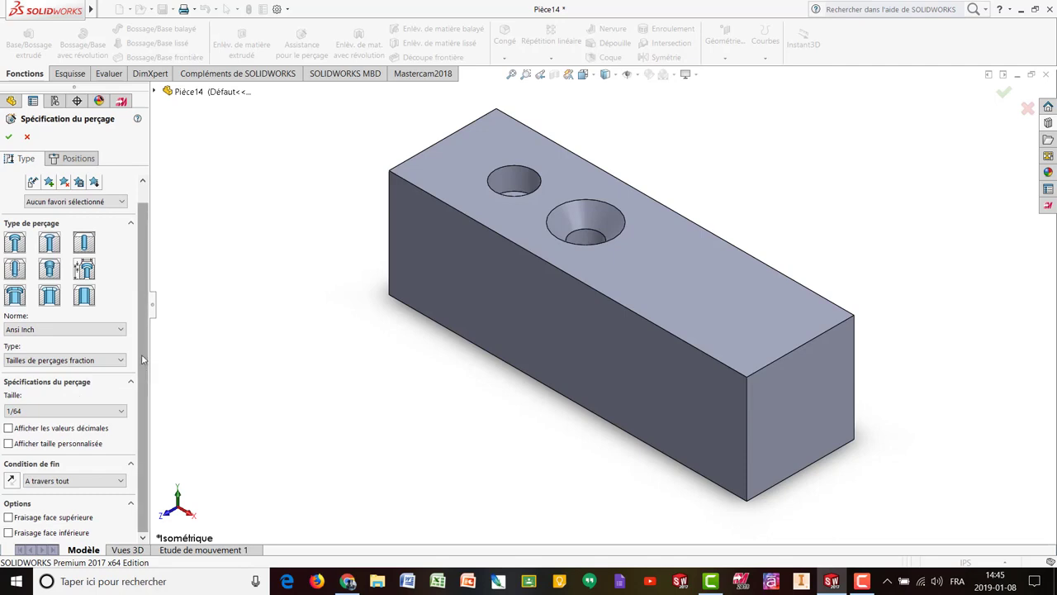
pyautogui.click(120, 410)
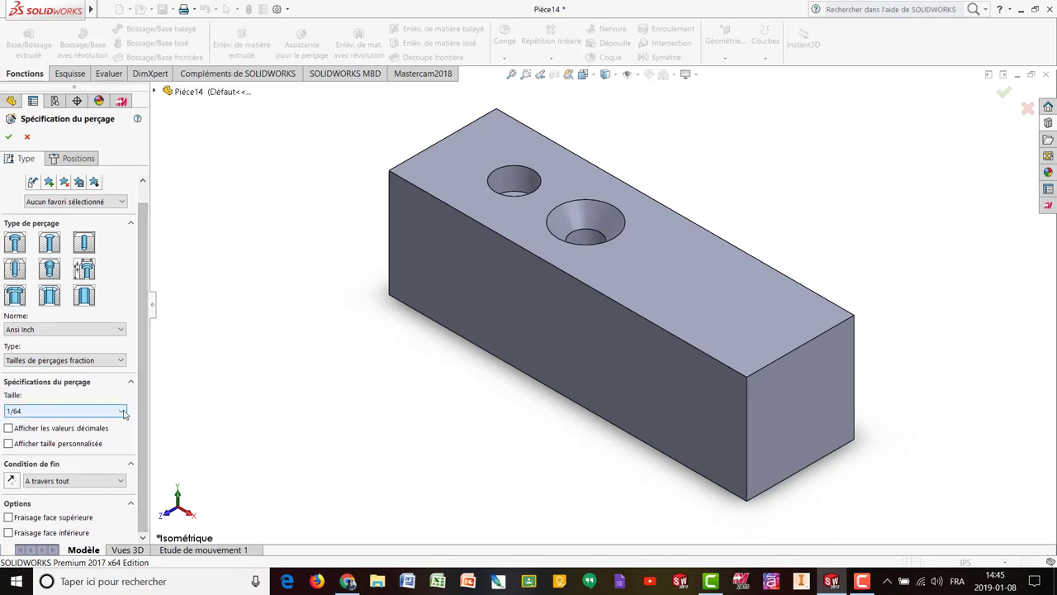
pyautogui.moveTo(121, 442); pyautogui.dragTo(117, 483)
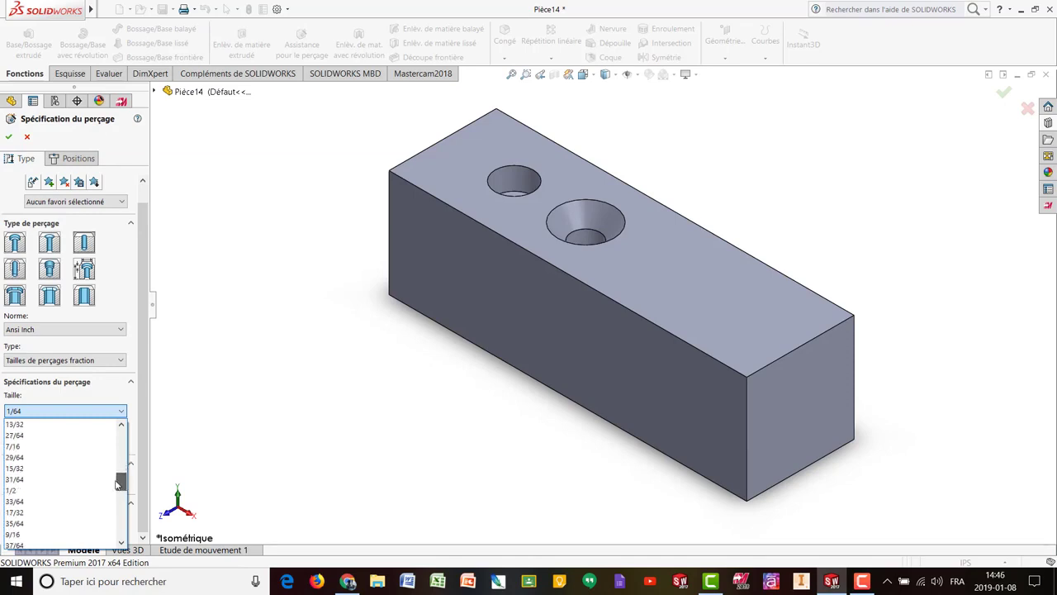
pyautogui.click(15, 492)
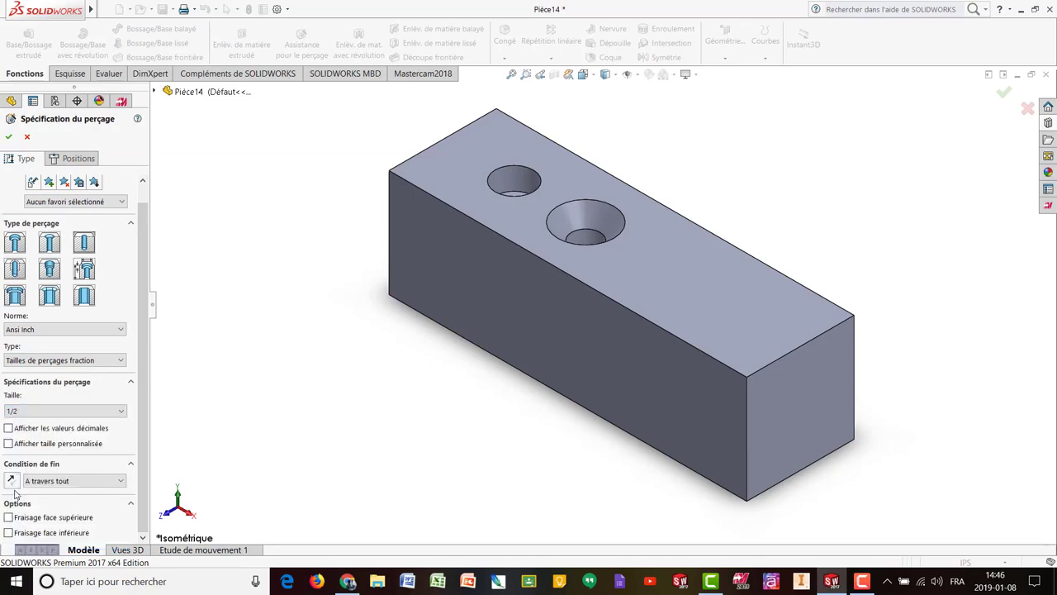
# Display decimal values for the drill sizes, and check the size list and the custom size option without changing the diameter.
pyautogui.click(8, 429)
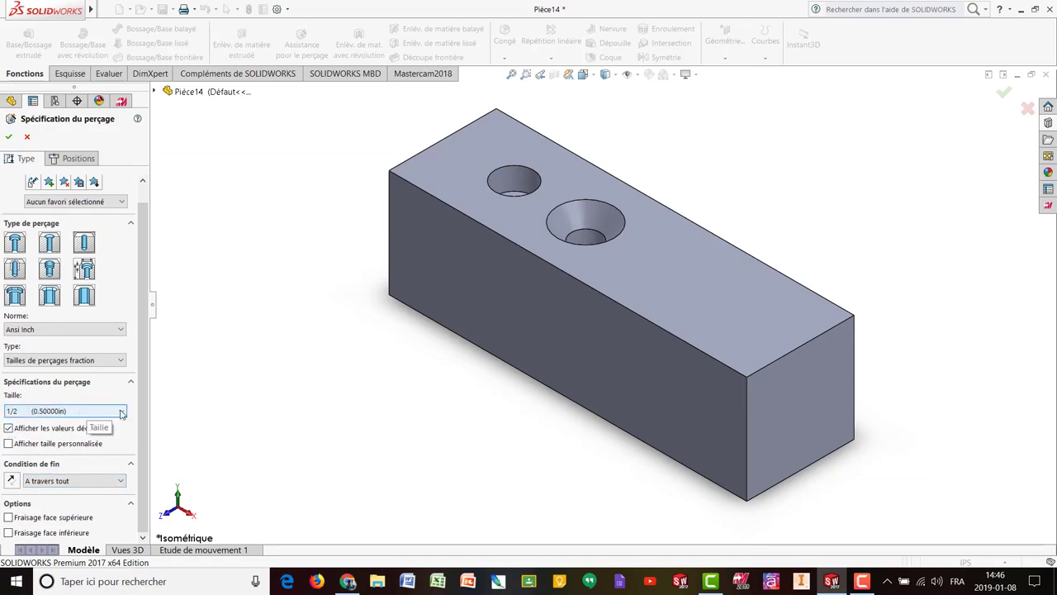
pyautogui.click(120, 411)
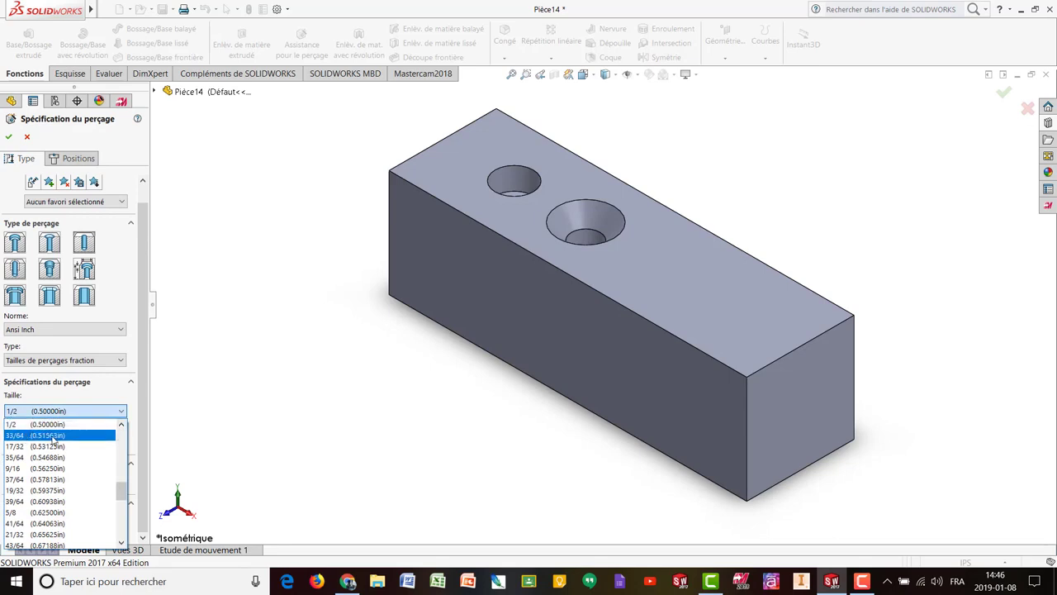
pyautogui.click(122, 413)
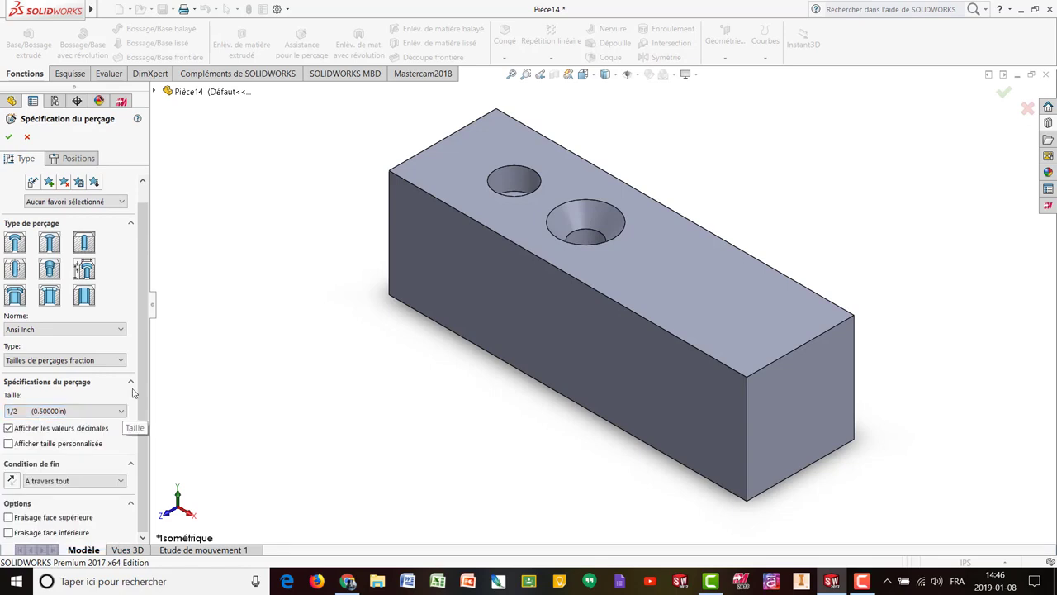
pyautogui.click(8, 444)
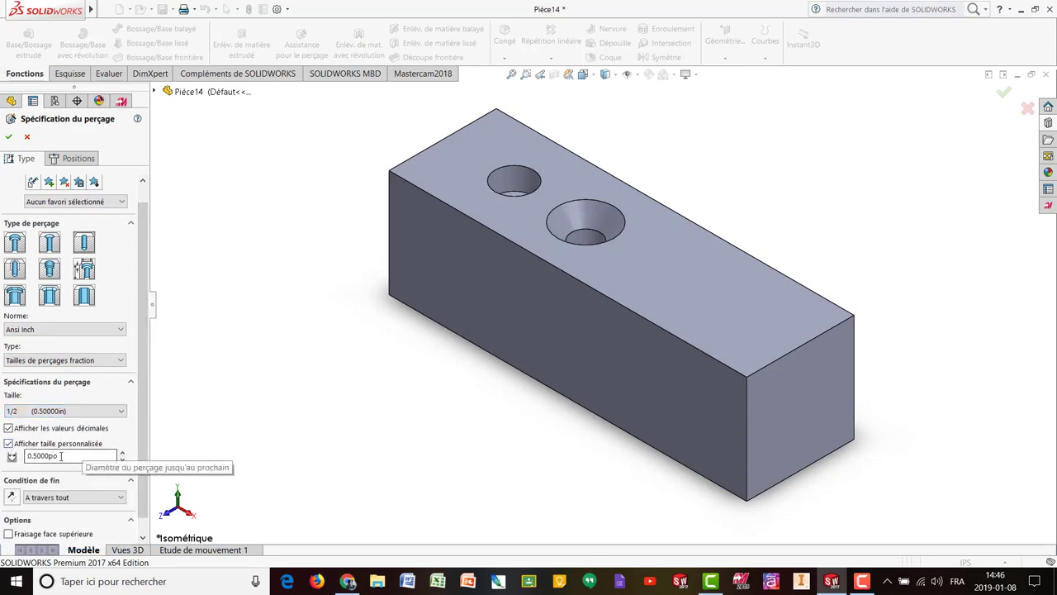
pyautogui.click(8, 444)
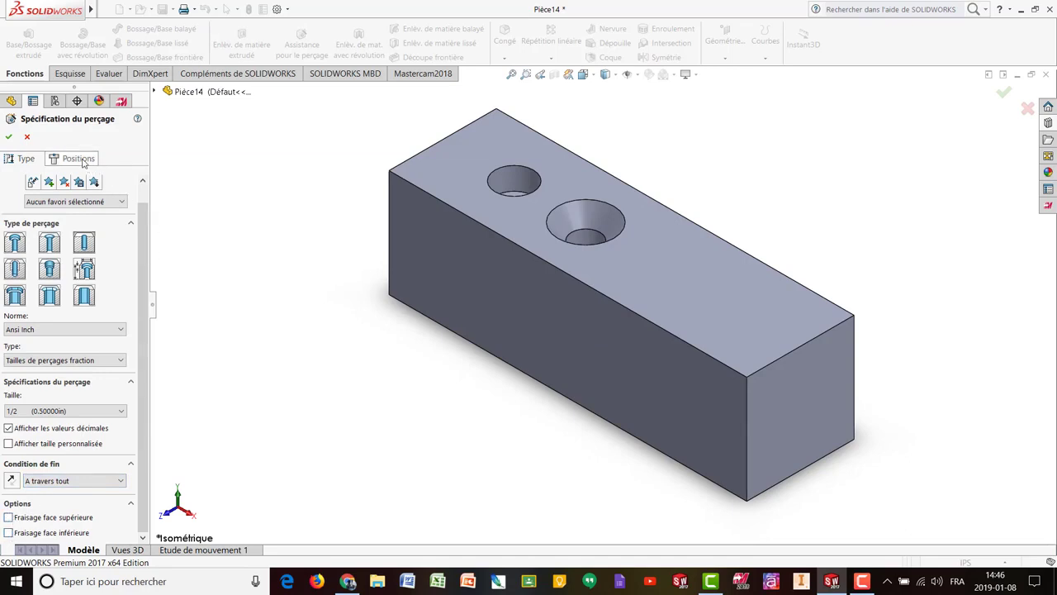
# Place the hole on the block's top face, in line with and beyond the countersunk hole.
pyautogui.click(79, 159)
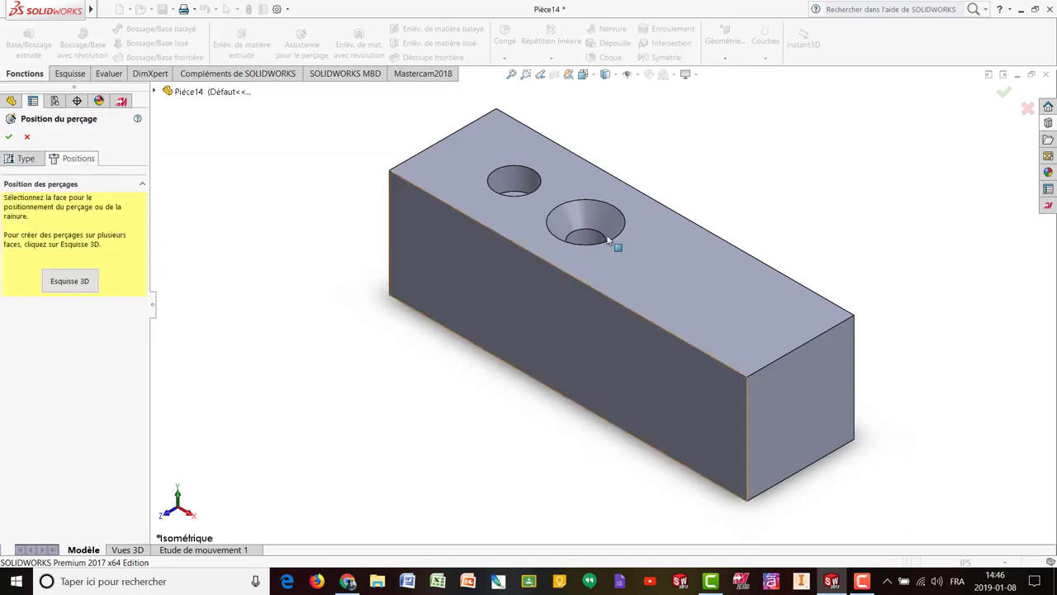
pyautogui.click(669, 277)
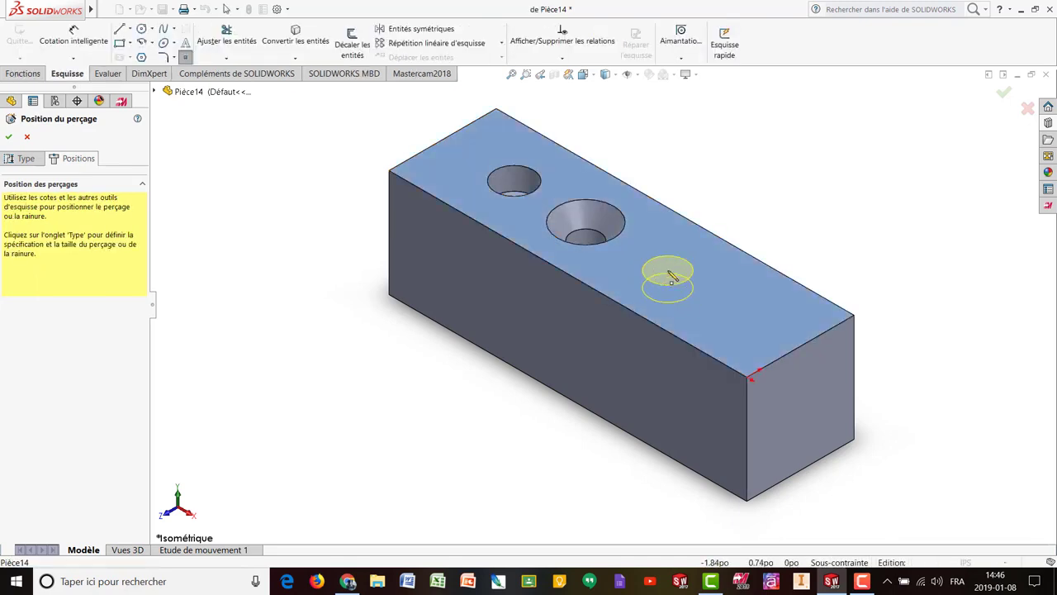
pyautogui.click(668, 271)
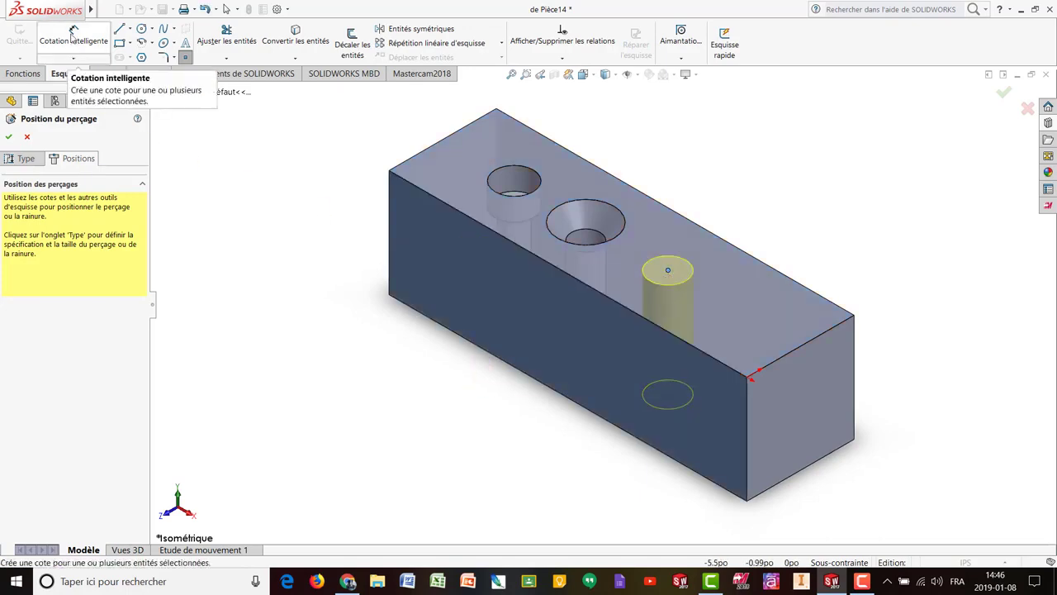
# In the top view, dimension the new hole's centre 3 in from the block's left short edge.
pyautogui.click(583, 75)
pyautogui.click(600, 106)
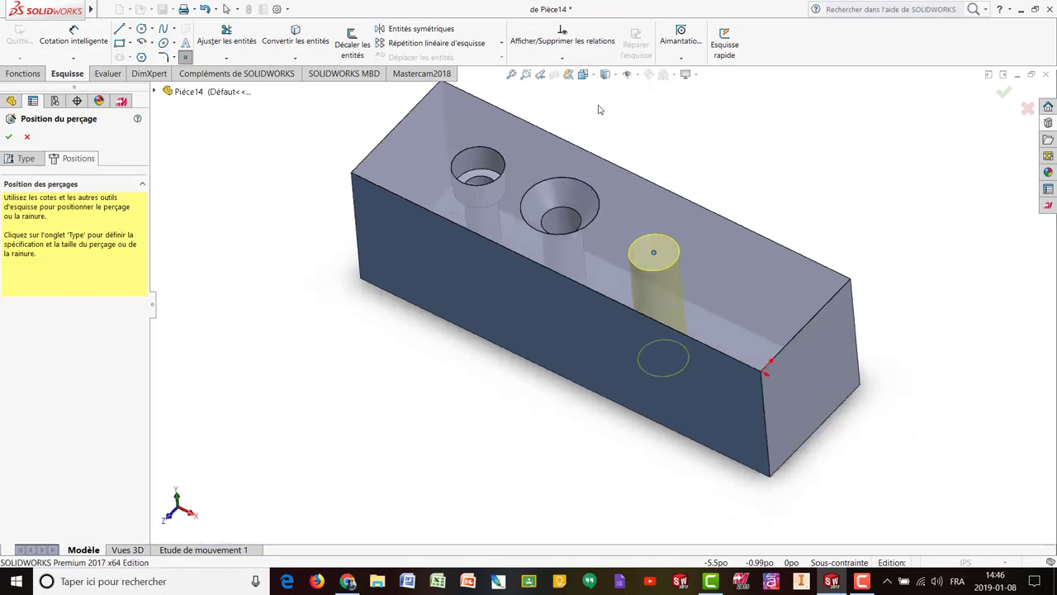
pyautogui.scroll(-2, 711, 252)
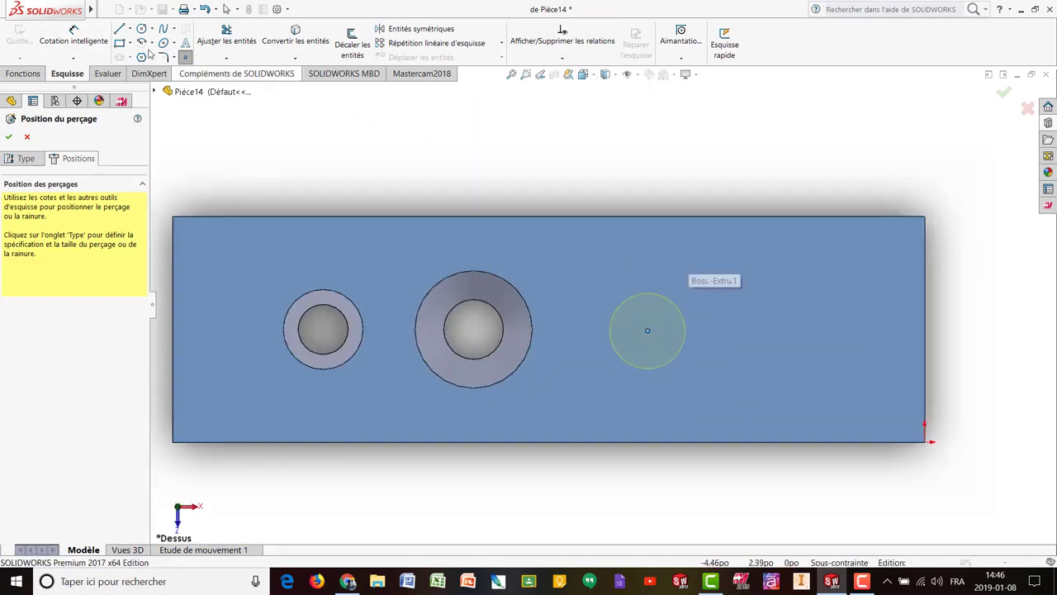
pyautogui.click(74, 37)
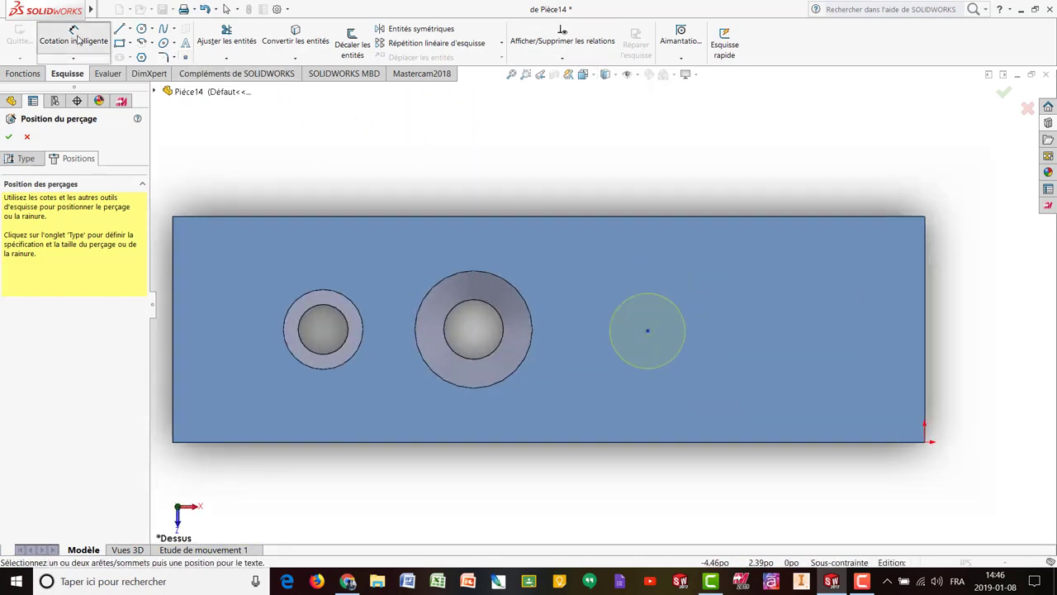
pyautogui.click(173, 265)
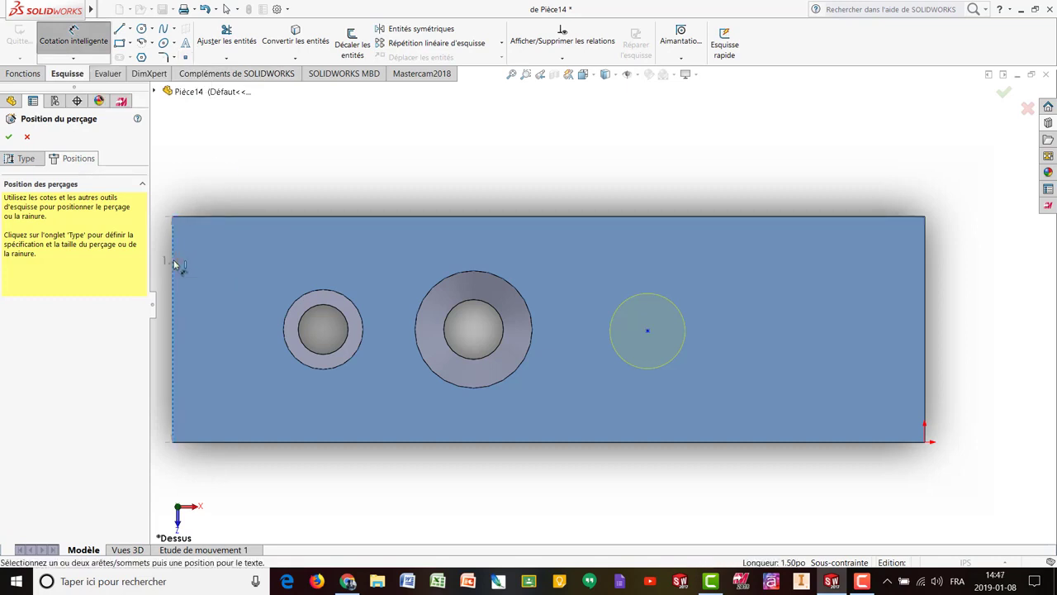
pyautogui.click(648, 331)
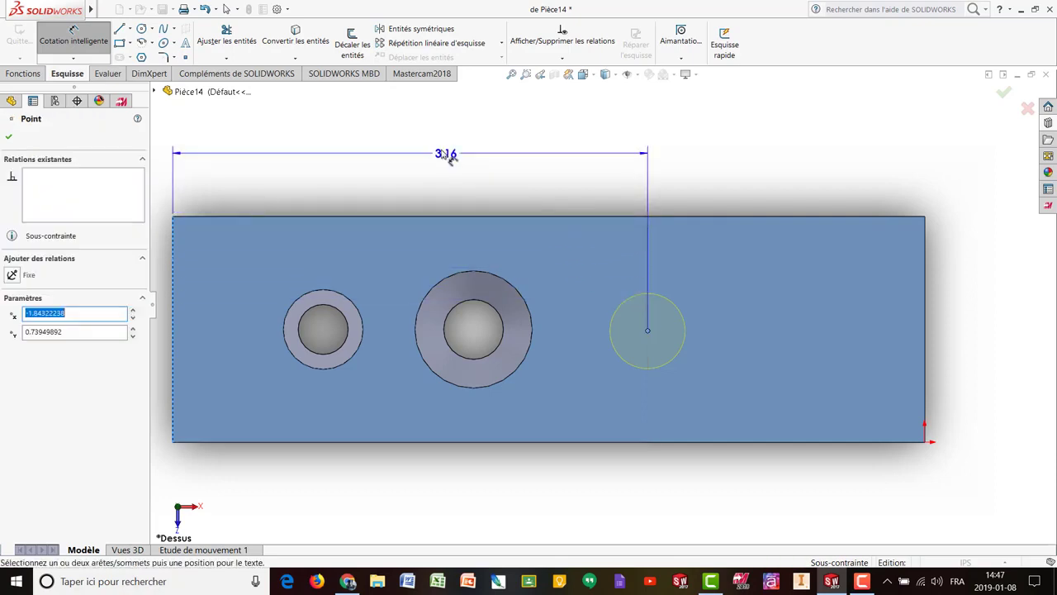
pyautogui.click(444, 156)
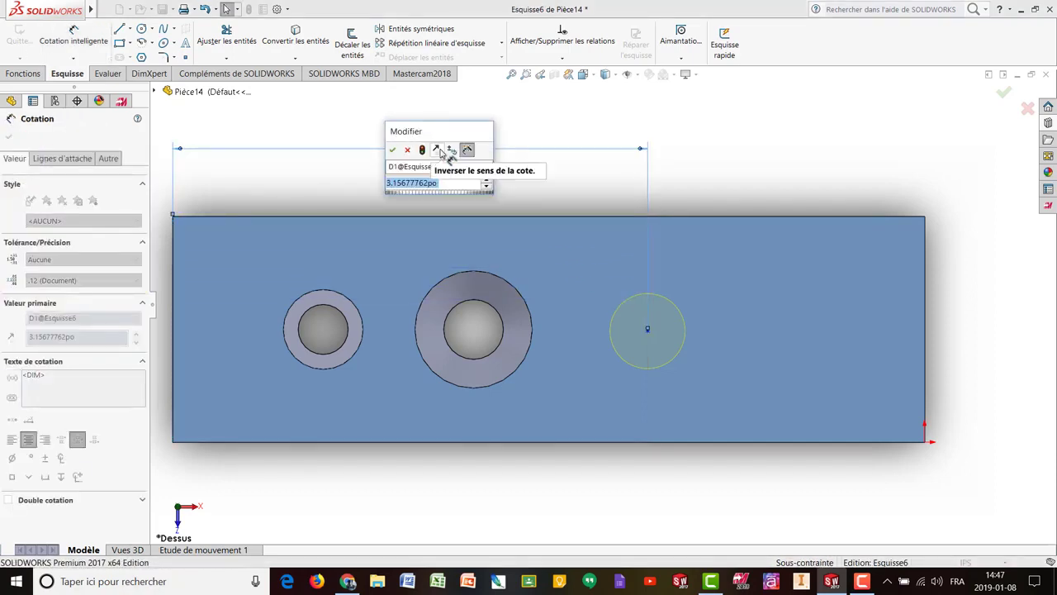
pyautogui.write('3.')
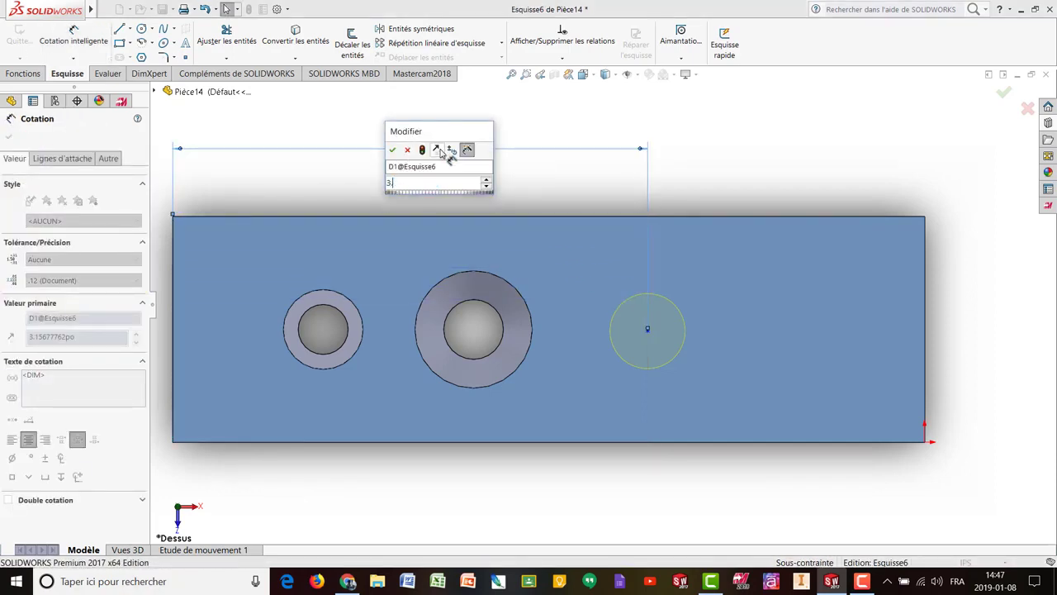
pyautogui.press('Return')
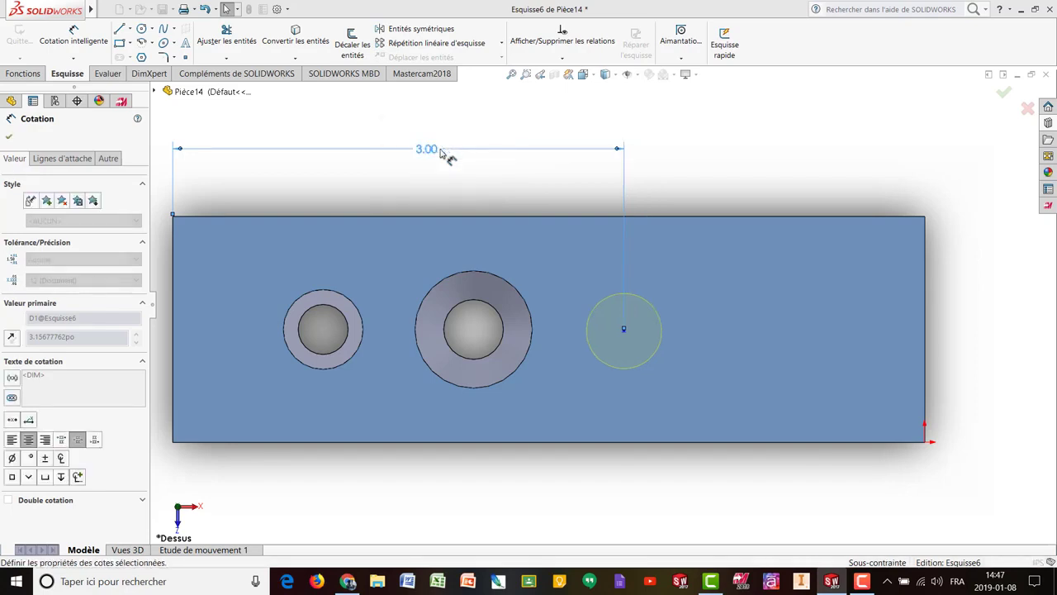
# Dimension the new hole's centre 0.75 in from the block's rear long edge and finish the hole feature.
pyautogui.click(661, 216)
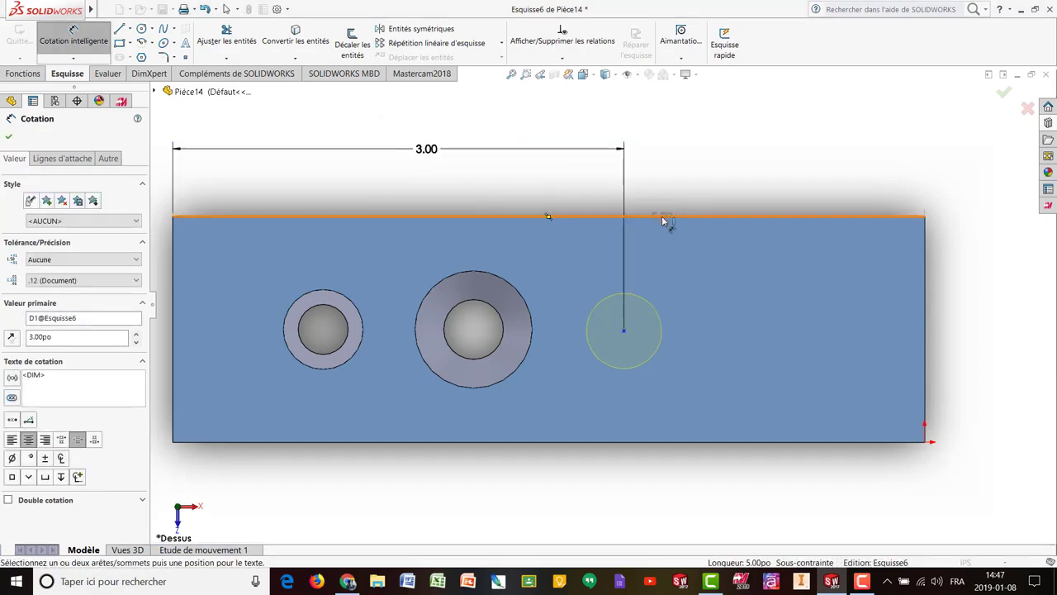
pyautogui.click(625, 332)
pyautogui.click(696, 281)
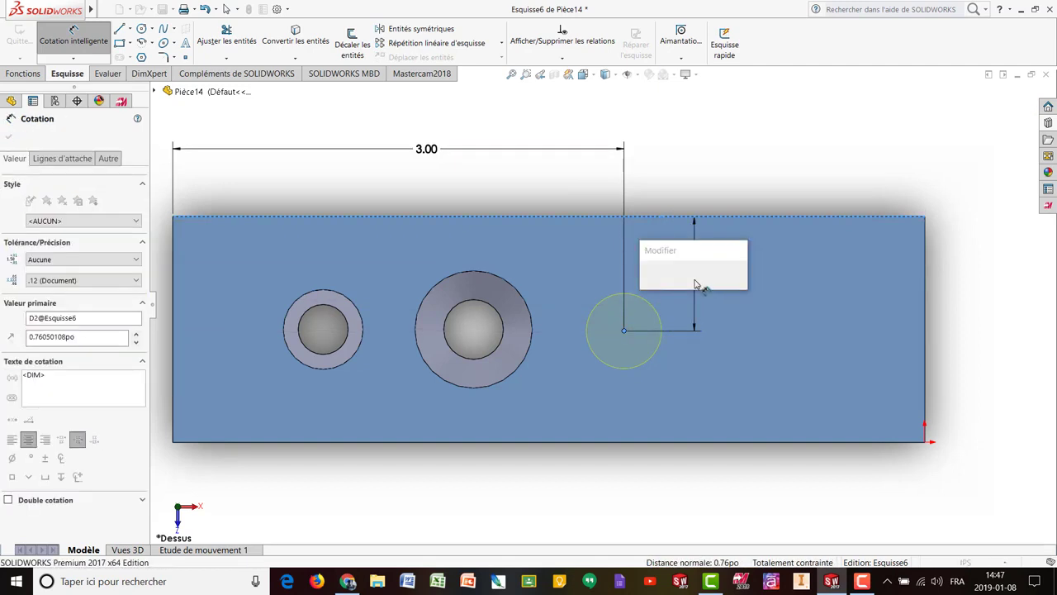
pyautogui.write('.75')
pyautogui.press('Return')
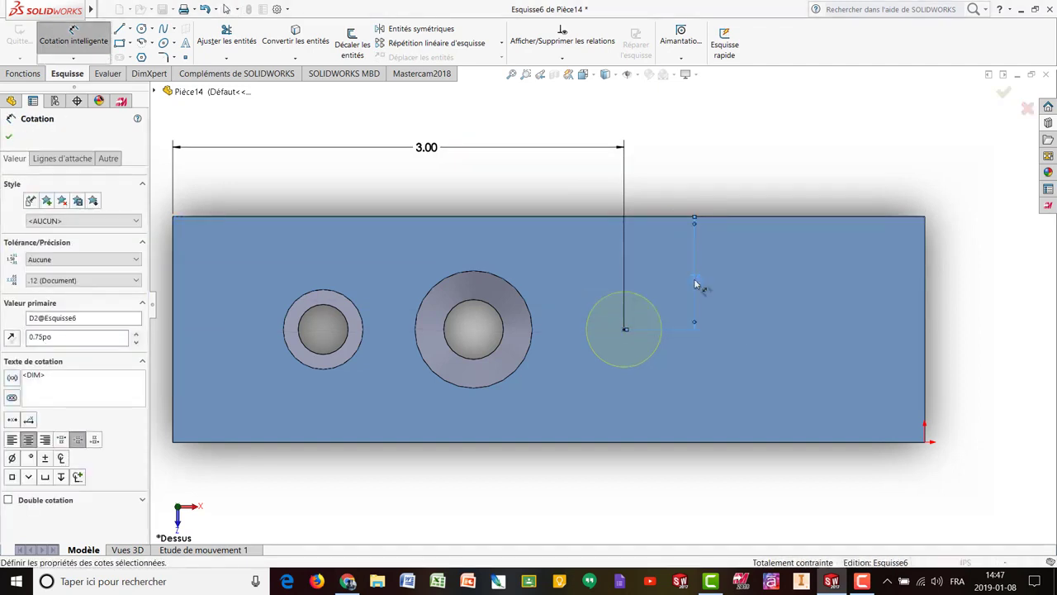
pyautogui.click(1002, 97)
pyautogui.click(1002, 97)
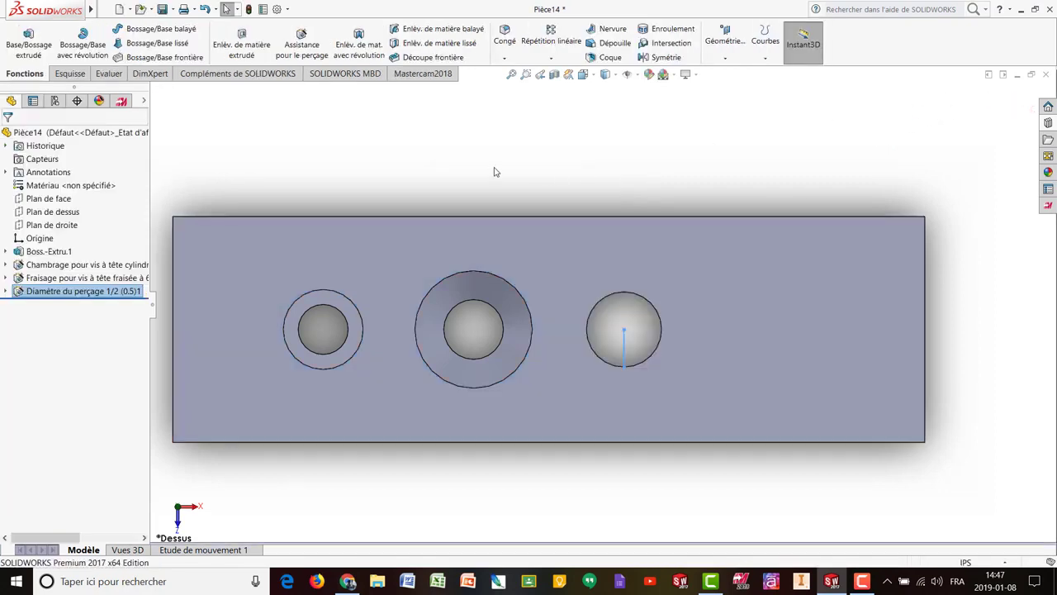
# Show the block with hidden lines visible and examine the three holes' internal shapes and depths from an oblique angle.
pyautogui.moveTo(496, 172); pyautogui.dragTo(498, 107, button='middle')
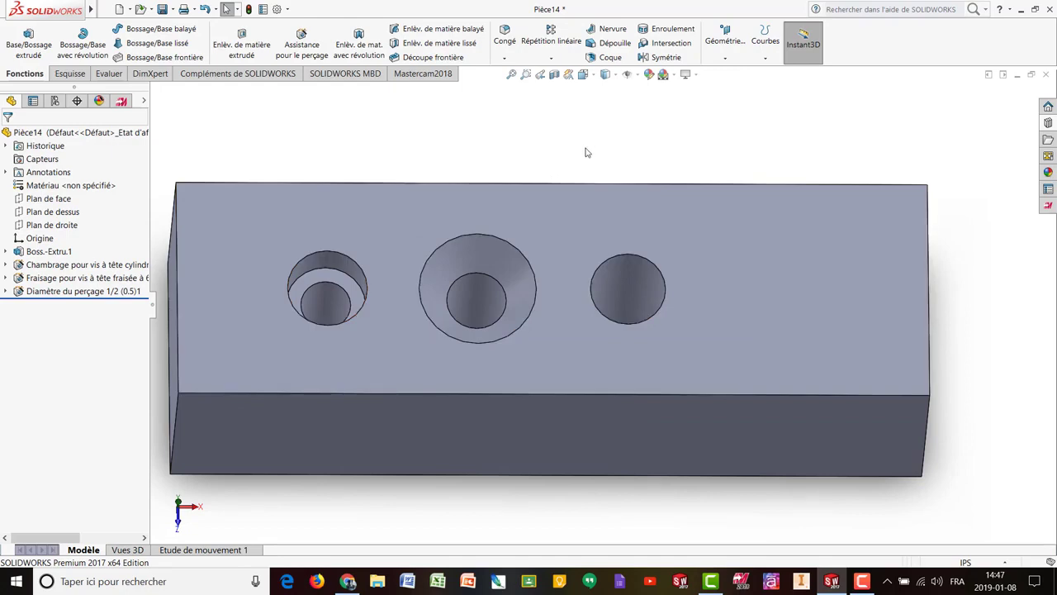
pyautogui.moveTo(587, 152); pyautogui.dragTo(583, 178, button='middle')
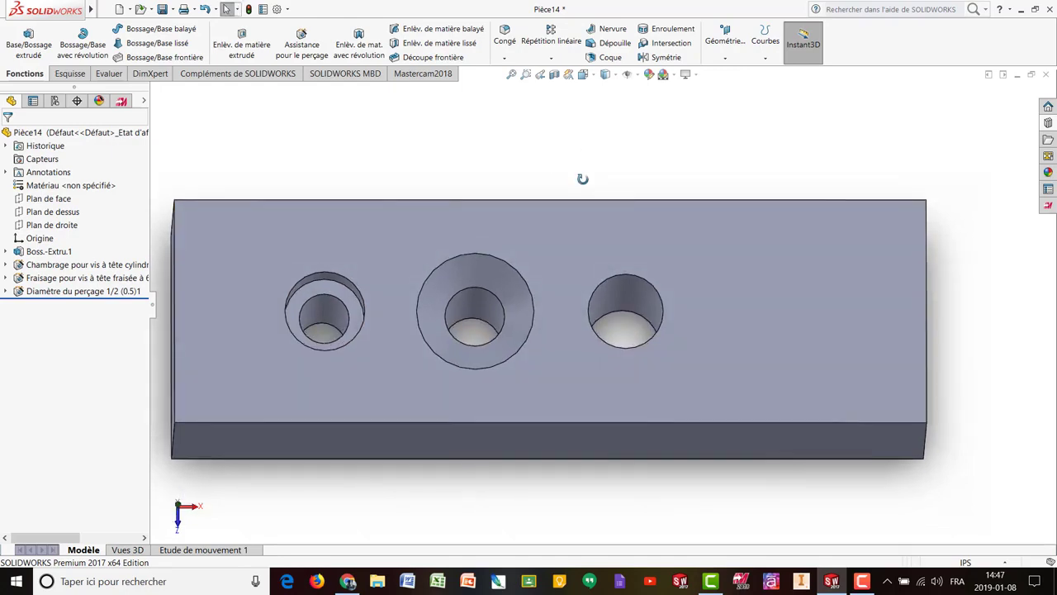
pyautogui.click(617, 76)
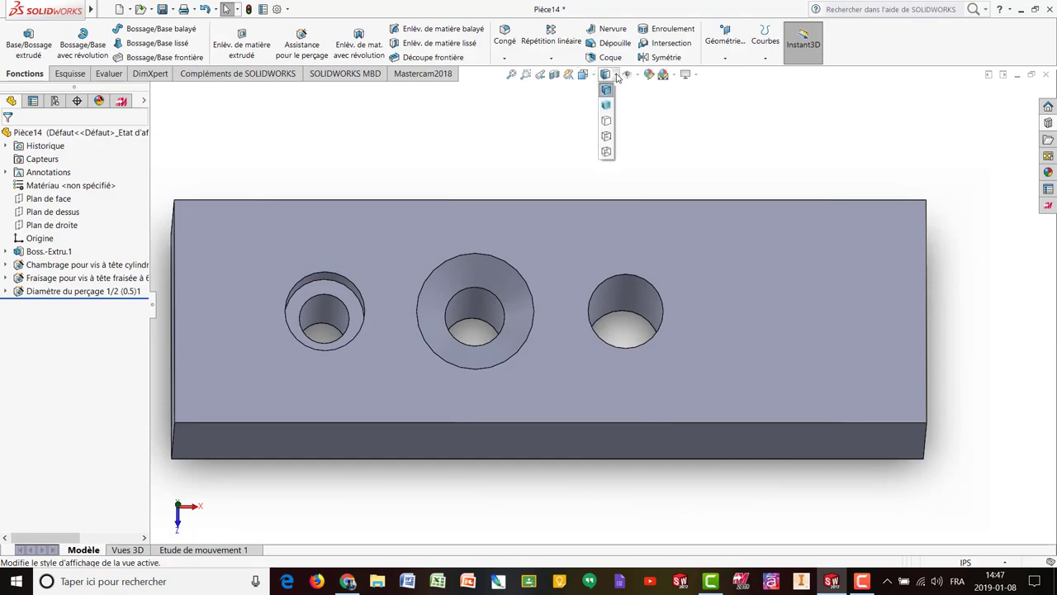
pyautogui.click(607, 138)
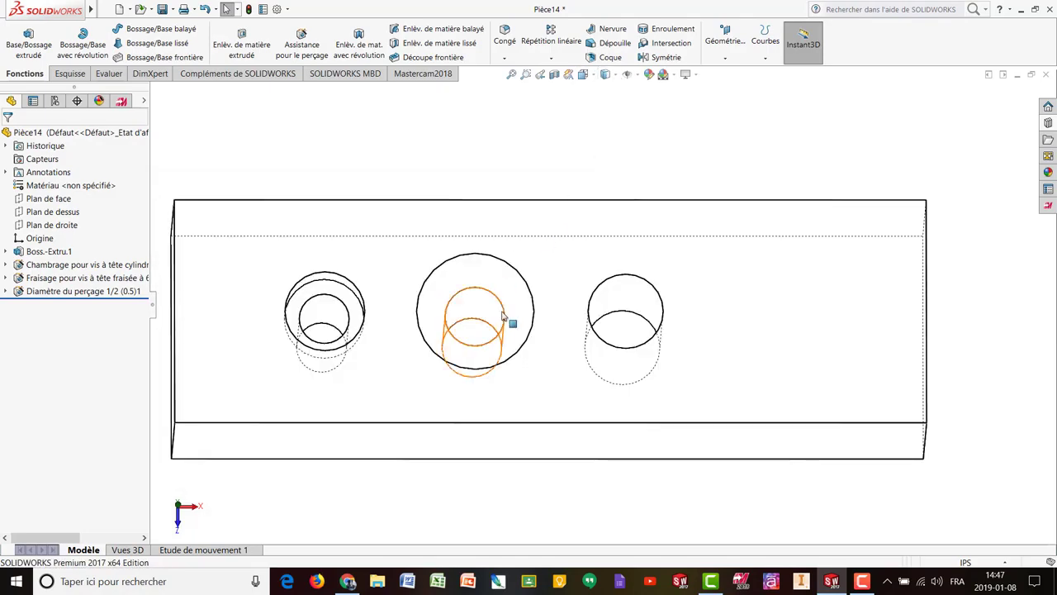
pyautogui.moveTo(509, 321); pyautogui.dragTo(569, 239, button='middle')
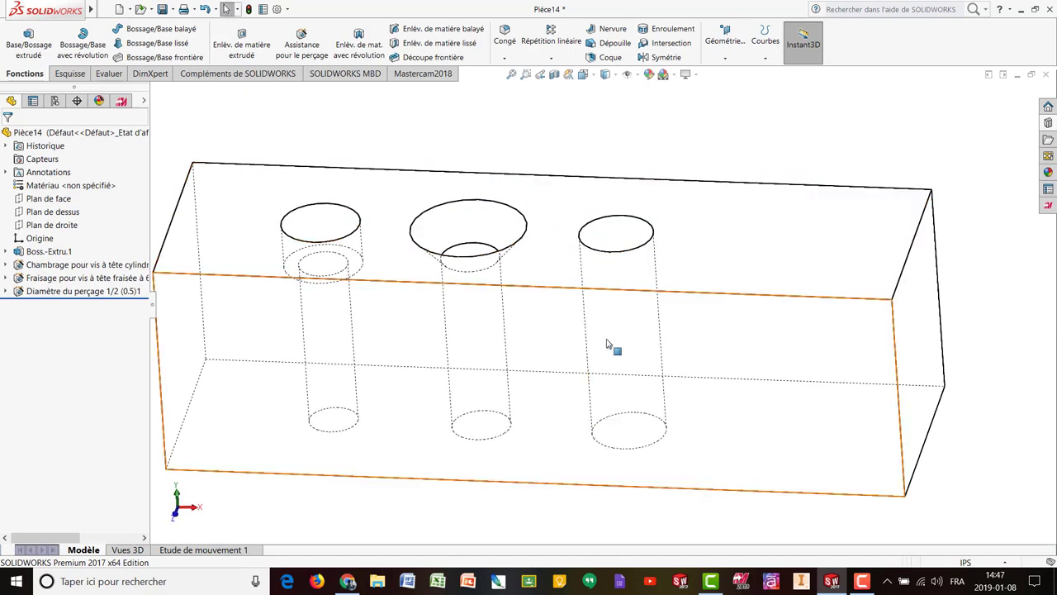
pyautogui.moveTo(609, 347); pyautogui.dragTo(637, 169, button='middle')
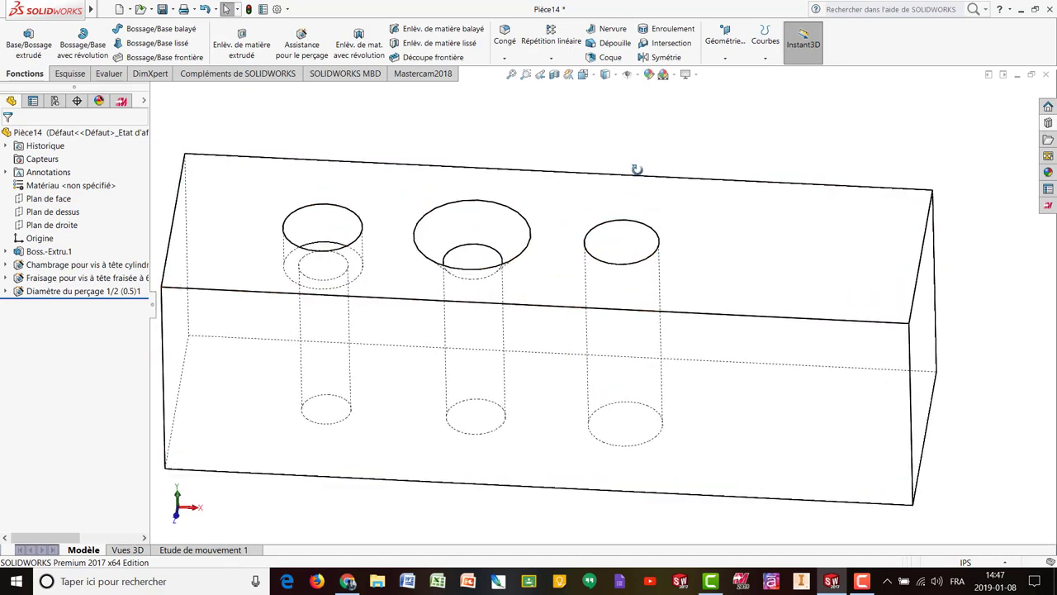